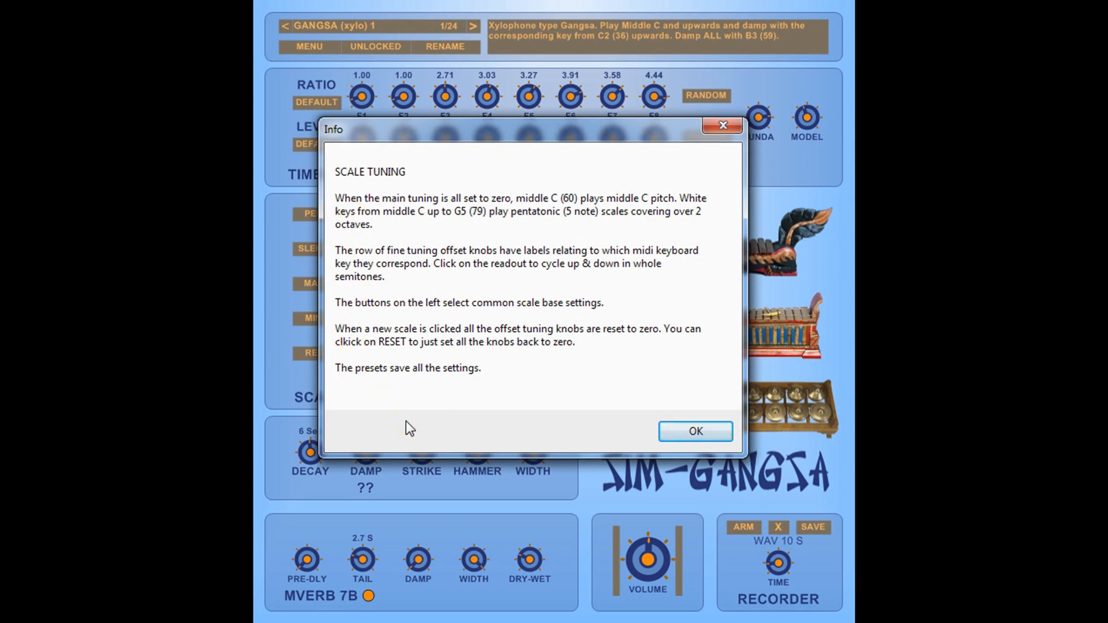
# Close the scale tuning info dialog and lower the Decay knob to about 4 Sec.
pyautogui.click(686, 432)
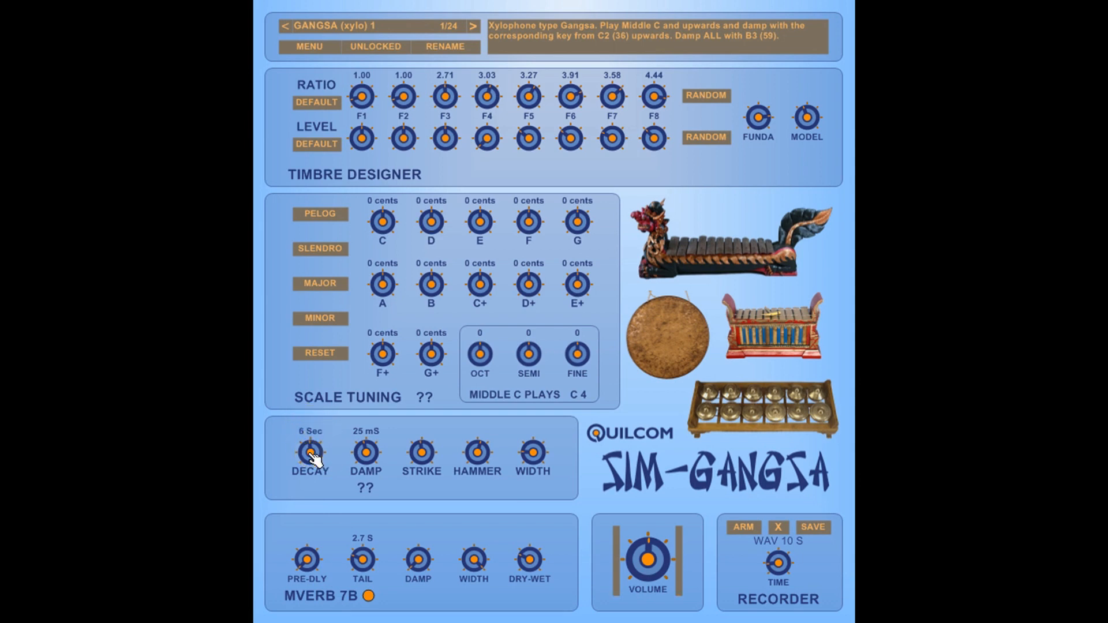
pyautogui.moveTo(311, 456); pyautogui.dragTo(260, 318)
pyautogui.moveTo(334, 475); pyautogui.dragTo(311, 532)
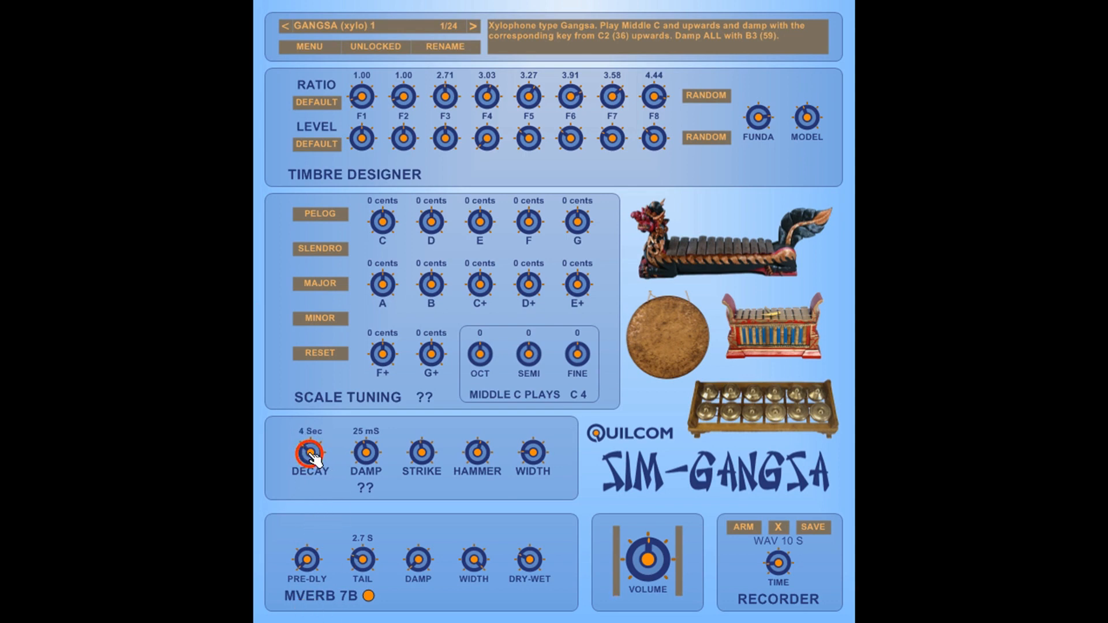
# Adjust the Damp knob in the strike section while keeping it at 25 mS.
pyautogui.click(371, 455)
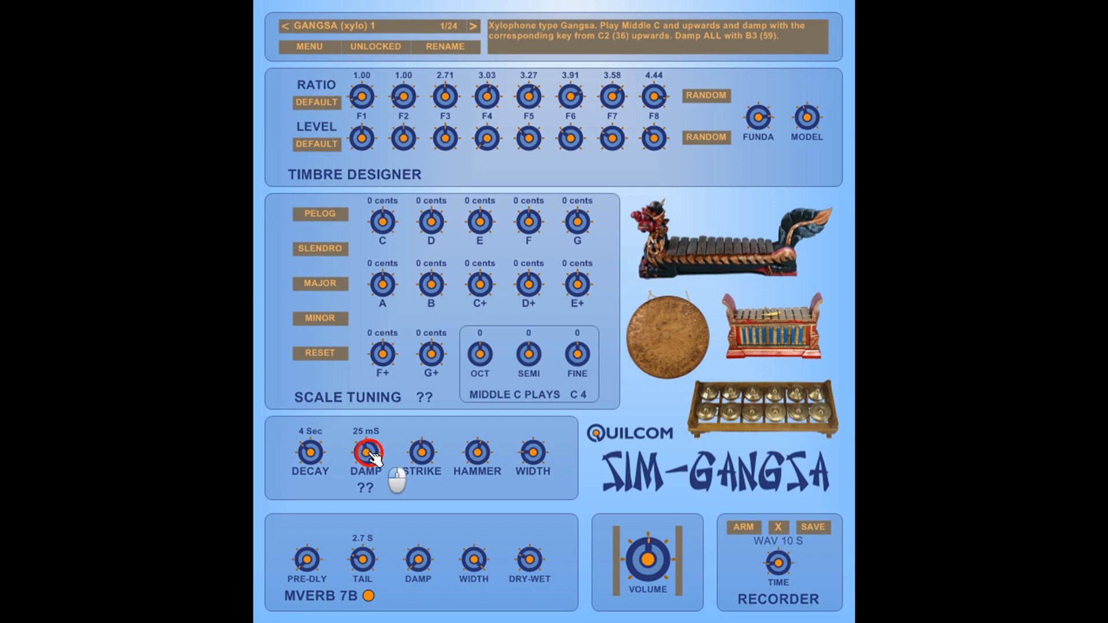
pyautogui.moveTo(371, 456); pyautogui.dragTo(346, 359)
pyautogui.moveTo(381, 456); pyautogui.dragTo(369, 448)
pyautogui.moveTo(369, 454)
pyautogui.mouseDown()
pyautogui.moveTo(411, 577)
pyautogui.moveTo(403, 618)
pyautogui.moveTo(375, 460)
pyautogui.mouseUp()
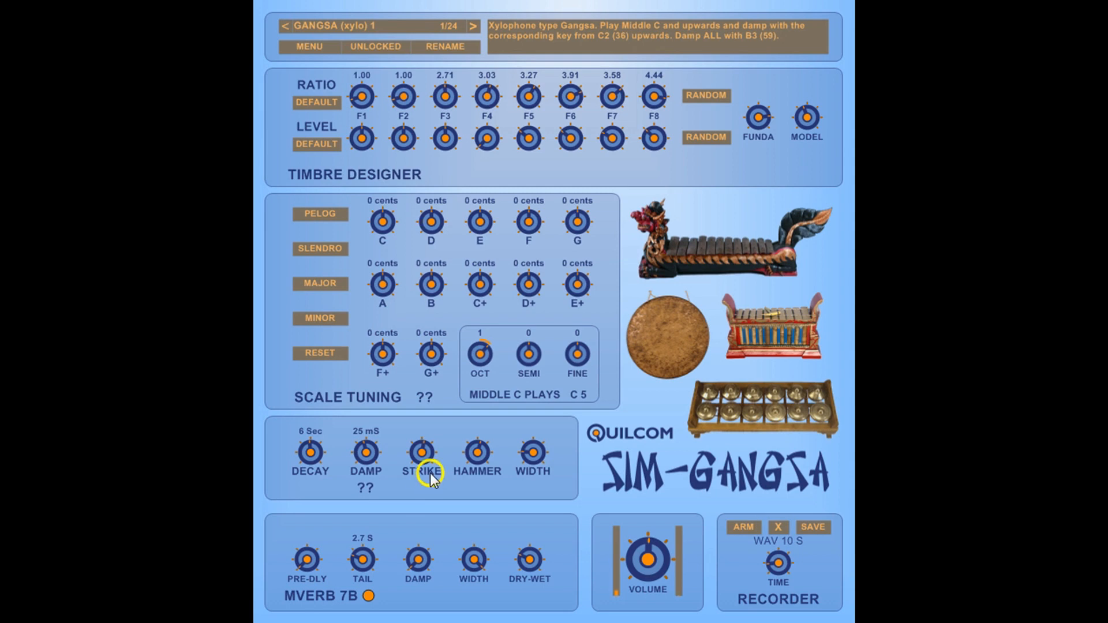
# Adjust the Strike, Hammer and Width knobs of the strike section.
pyautogui.moveTo(425, 448)
pyautogui.mouseDown()
pyautogui.moveTo(430, 534)
pyautogui.moveTo(417, 569)
pyautogui.moveTo(403, 470)
pyautogui.moveTo(424, 357)
pyautogui.moveTo(428, 447)
pyautogui.mouseUp()
pyautogui.moveTo(480, 451); pyautogui.dragTo(492, 485)
pyautogui.moveTo(483, 457); pyautogui.dragTo(485, 402)
pyautogui.moveTo(535, 455); pyautogui.dragTo(541, 520)
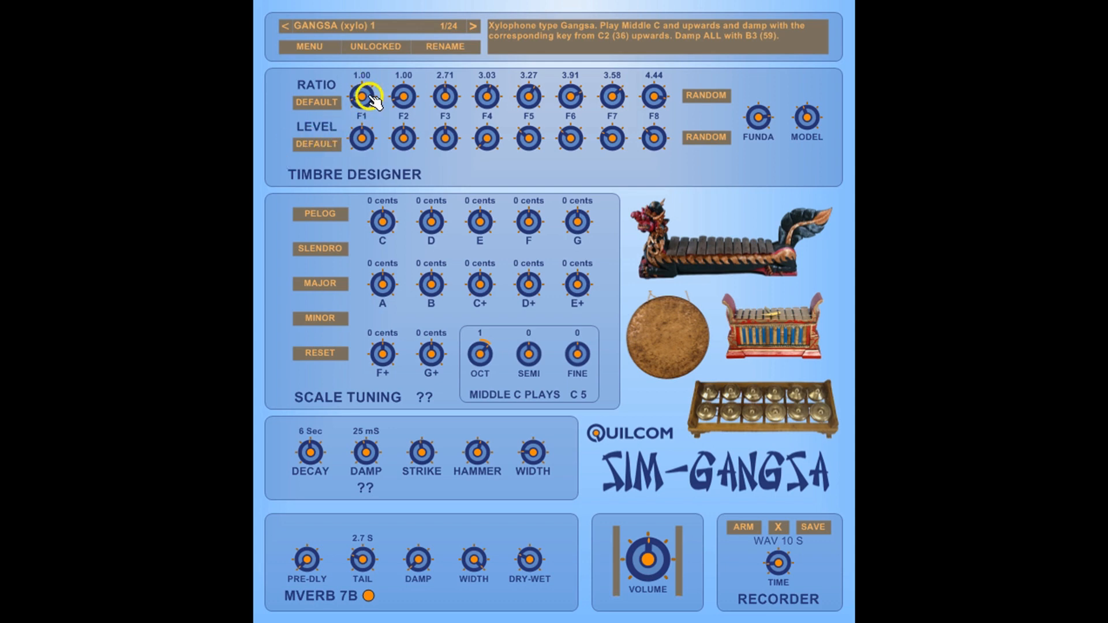
# Tweak several Ratio and Level knobs of the timbre designer partials F1 to F8.
pyautogui.moveTo(372, 102); pyautogui.dragTo(448, 112)
pyautogui.moveTo(526, 99); pyautogui.dragTo(526, 83)
pyautogui.moveTo(532, 137); pyautogui.dragTo(520, 1)
pyautogui.moveTo(403, 137)
pyautogui.mouseDown()
pyautogui.moveTo(422, 205)
pyautogui.moveTo(417, 137)
pyautogui.mouseUp()
pyautogui.moveTo(610, 139)
pyautogui.mouseDown()
pyautogui.moveTo(623, 54)
pyautogui.moveTo(608, 136)
pyautogui.moveTo(604, 33)
pyautogui.moveTo(607, 137)
pyautogui.mouseUp()
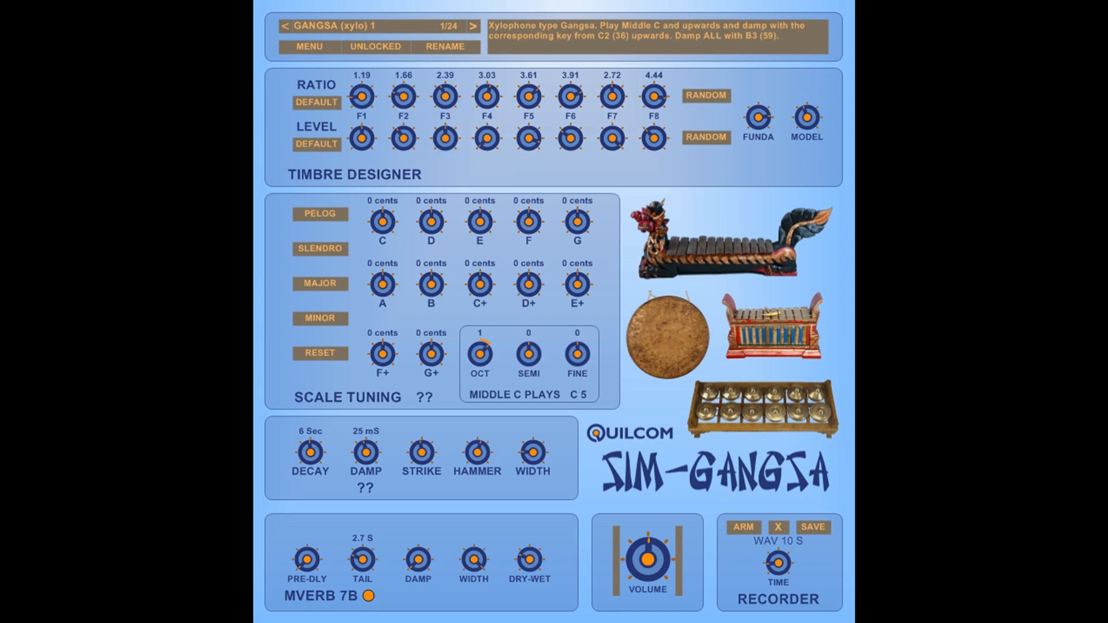
# Reset the partial ratios to default and adjust the F2 and F8 ratio knobs.
pyautogui.click(319, 103)
pyautogui.moveTo(402, 98); pyautogui.dragTo(574, 72)
pyautogui.moveTo(611, 93); pyautogui.dragTo(642, 115)
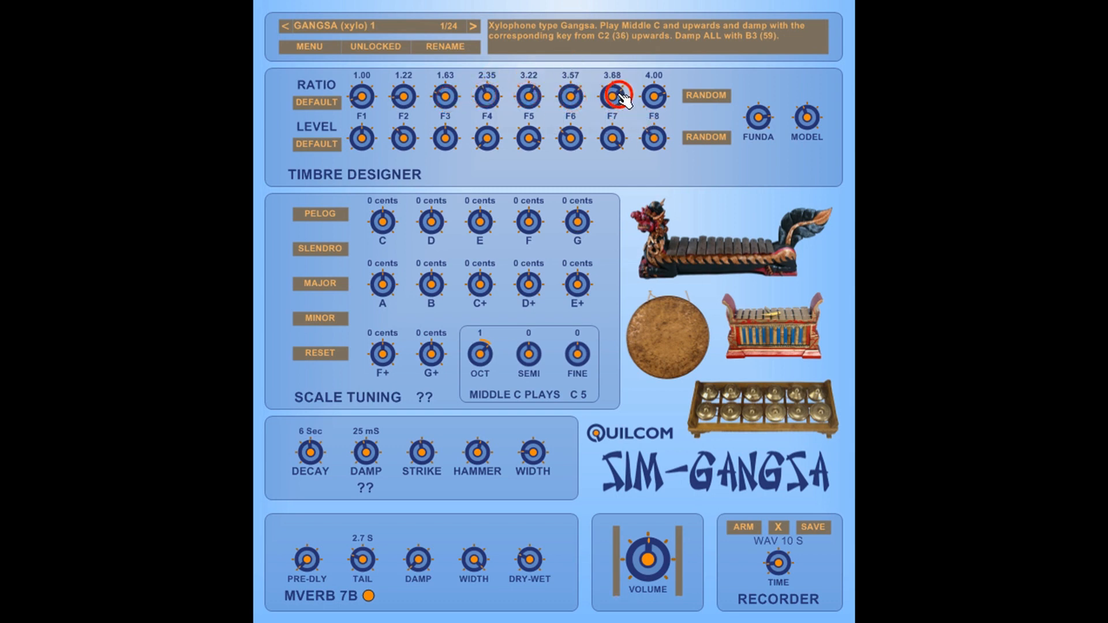
# Reset the partial levels of the timbre designer to default.
pyautogui.click(333, 148)
pyautogui.click(334, 147)
pyautogui.click(567, 164)
pyautogui.click(647, 165)
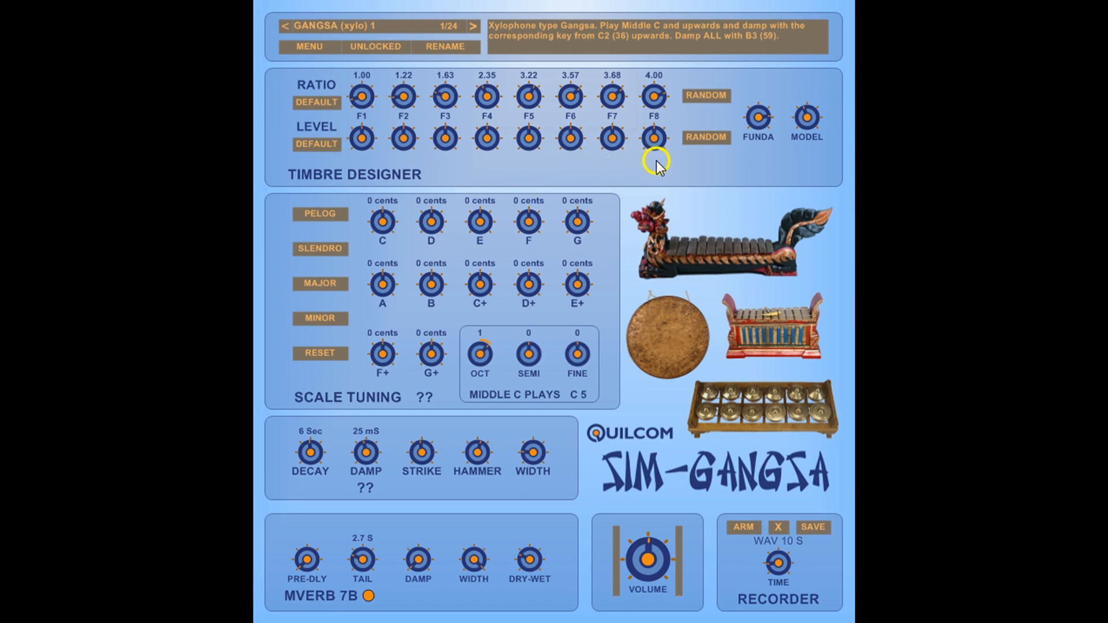
# Randomize the partial ratios of the timbre designer several times.
pyautogui.click(715, 95)
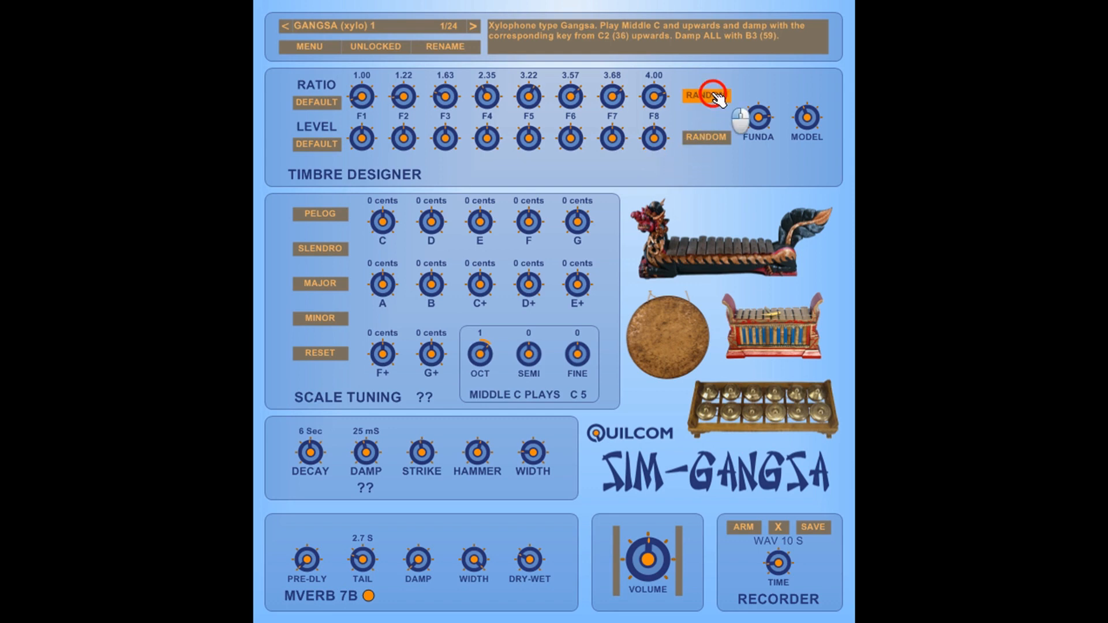
pyautogui.click(715, 97)
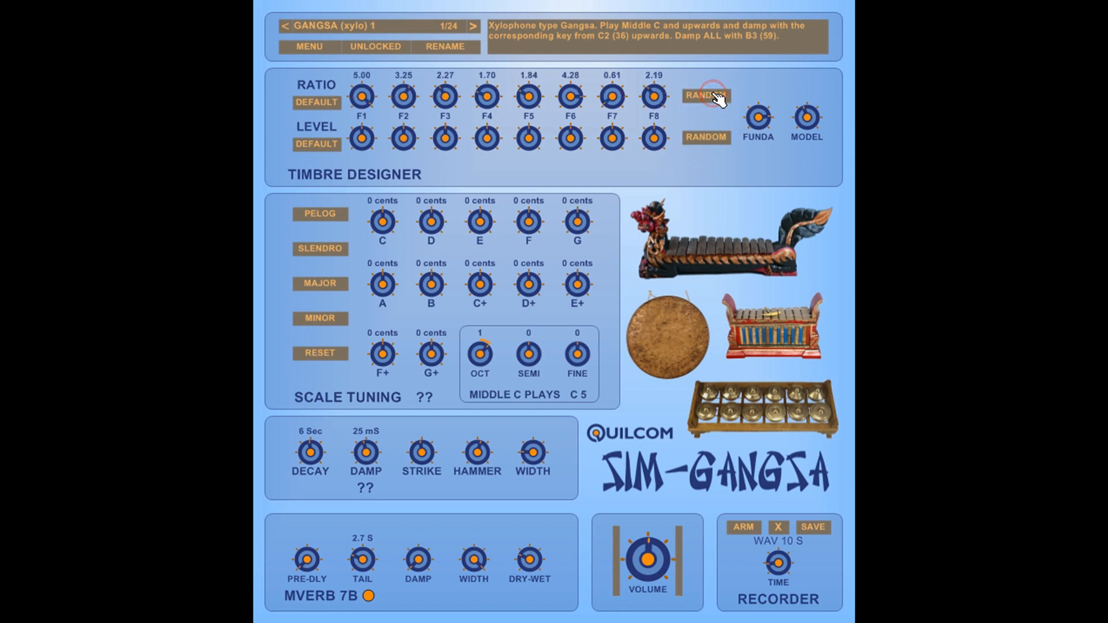
pyautogui.click(715, 97)
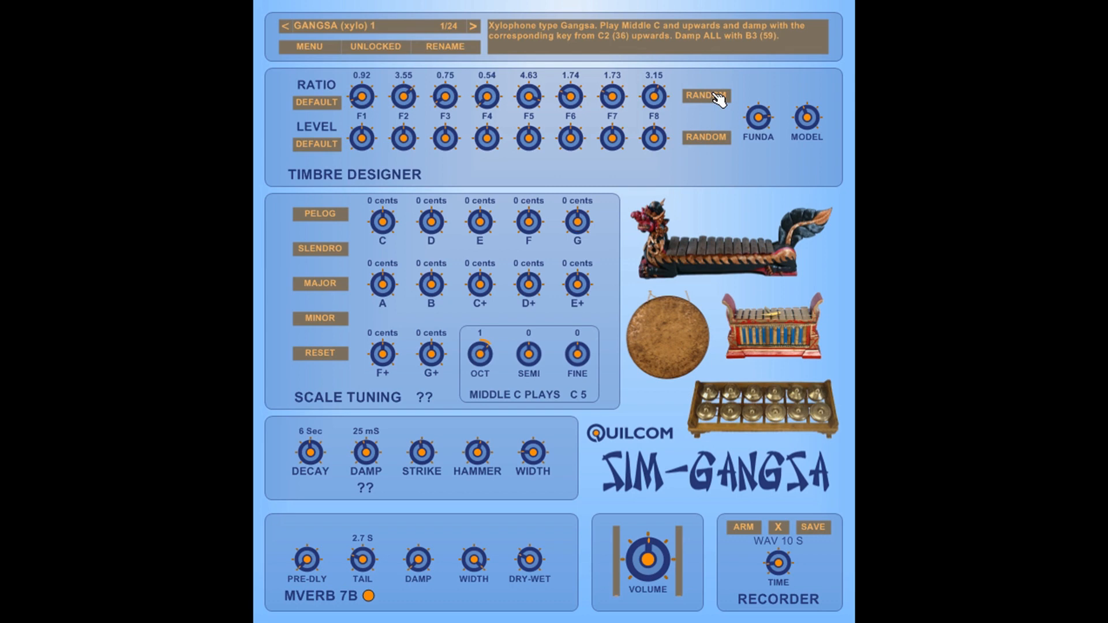
pyautogui.click(715, 97)
pyautogui.click(715, 96)
# Randomize the partial levels several times, then randomize the ratios and levels once more.
pyautogui.click(708, 143)
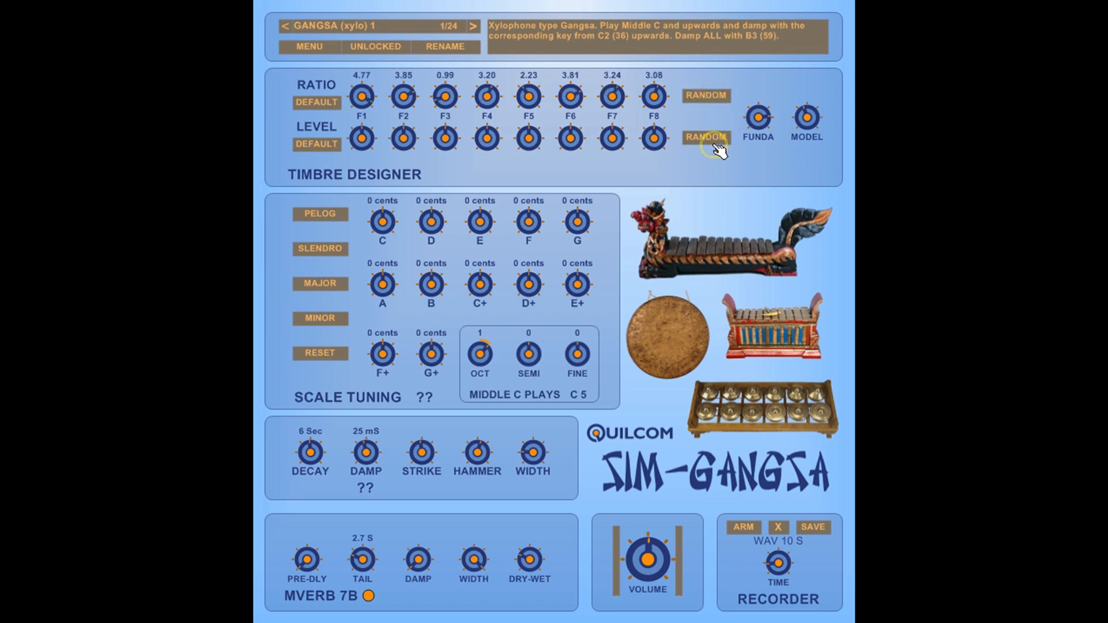
pyautogui.click(713, 144)
pyautogui.click(713, 145)
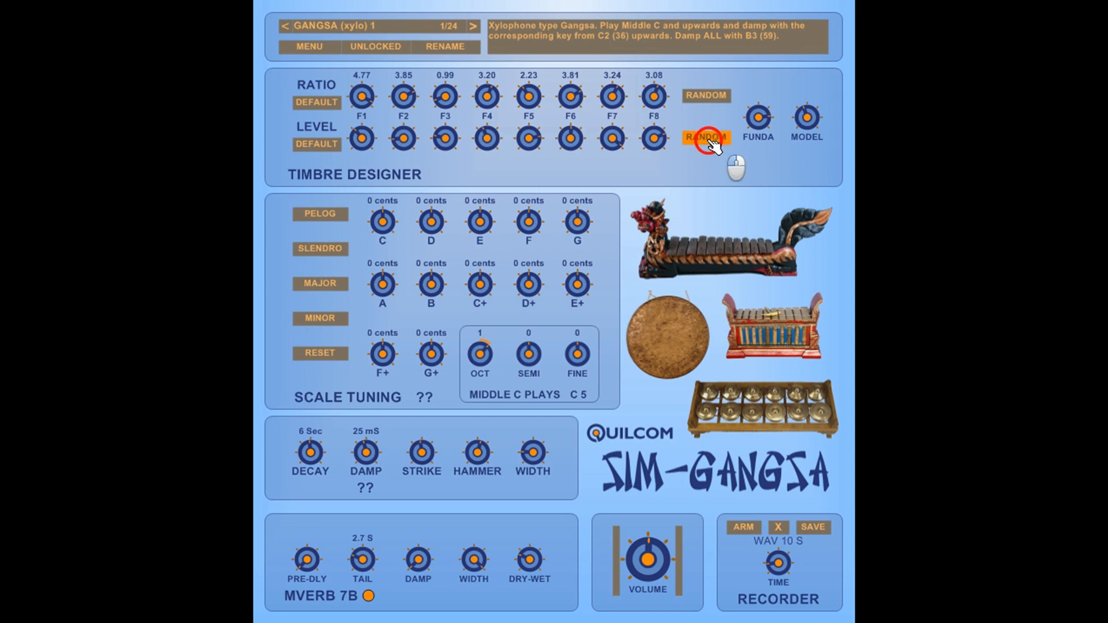
pyautogui.click(706, 94)
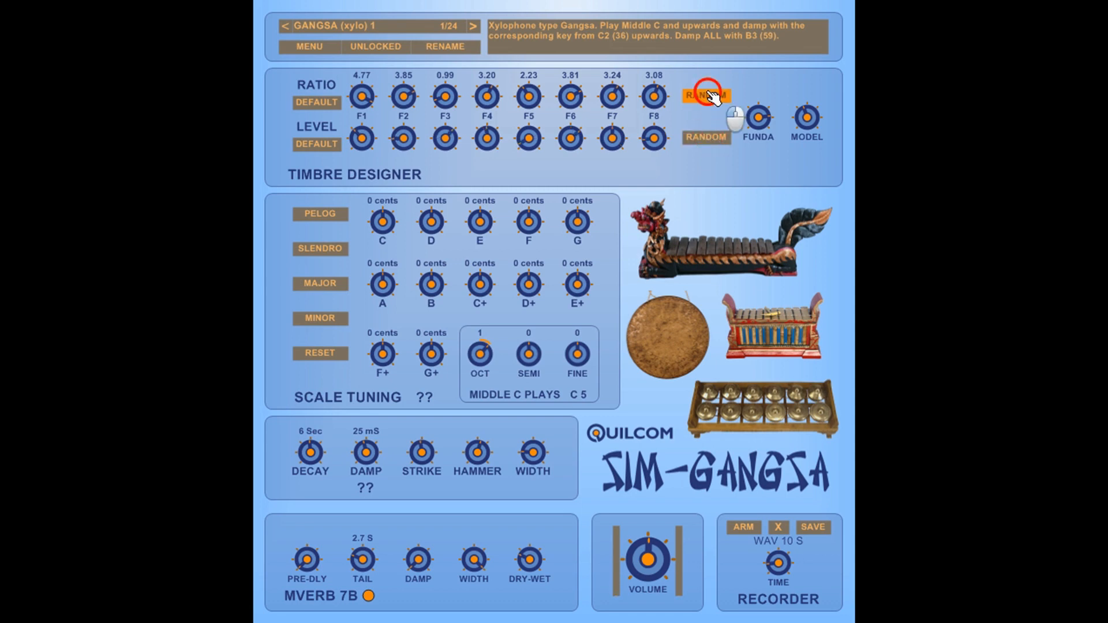
pyautogui.click(708, 137)
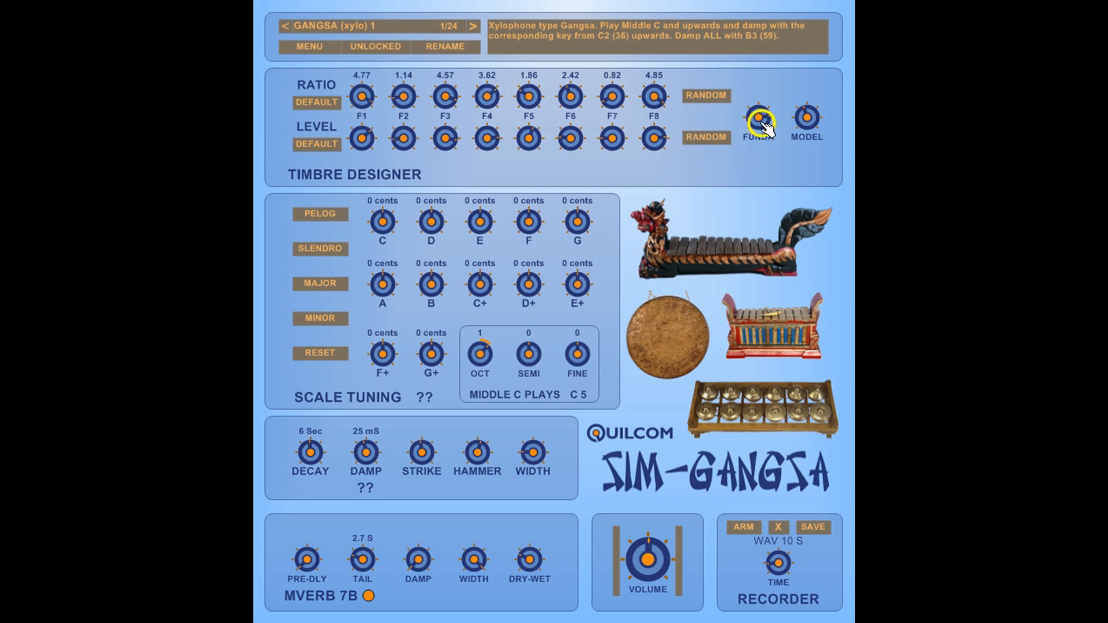
# Adjust the Funda knob and turn the Model knob to switch to the GANGSA (flat gong) 1 model.
pyautogui.moveTo(753, 116)
pyautogui.mouseDown()
pyautogui.moveTo(760, 161)
pyautogui.moveTo(798, 217)
pyautogui.moveTo(813, 304)
pyautogui.moveTo(780, 137)
pyautogui.moveTo(757, 117)
pyautogui.mouseUp()
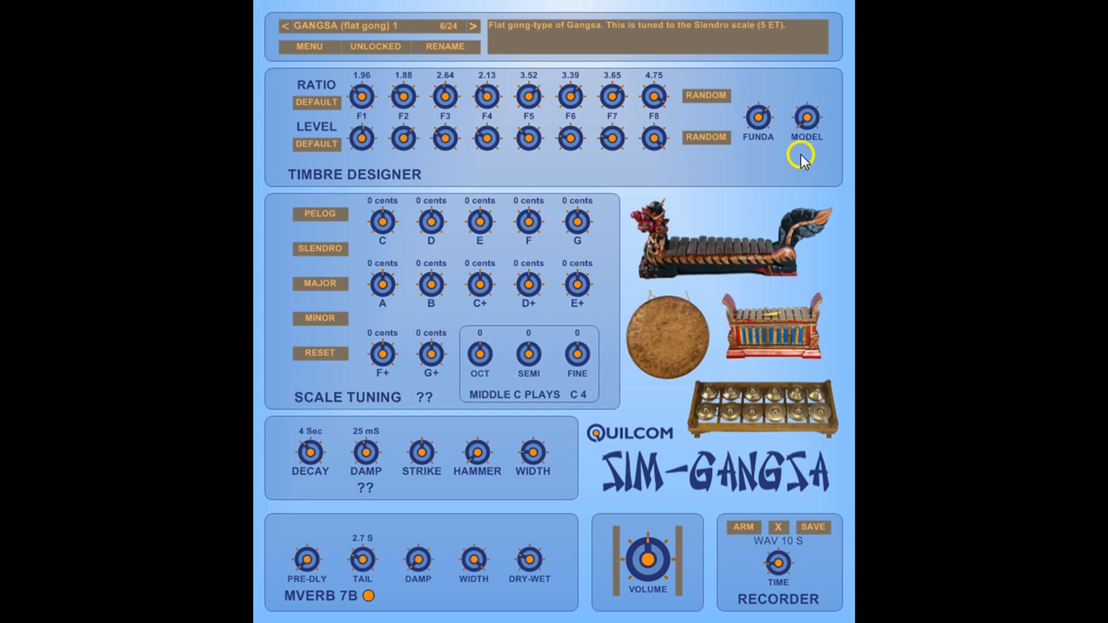
pyautogui.click(808, 118)
pyautogui.moveTo(810, 121); pyautogui.dragTo(813, 30)
pyautogui.moveTo(845, 0); pyautogui.dragTo(781, 162)
# Open the preset list to browse the available instrument presets, then dismiss it.
pyautogui.click(431, 25)
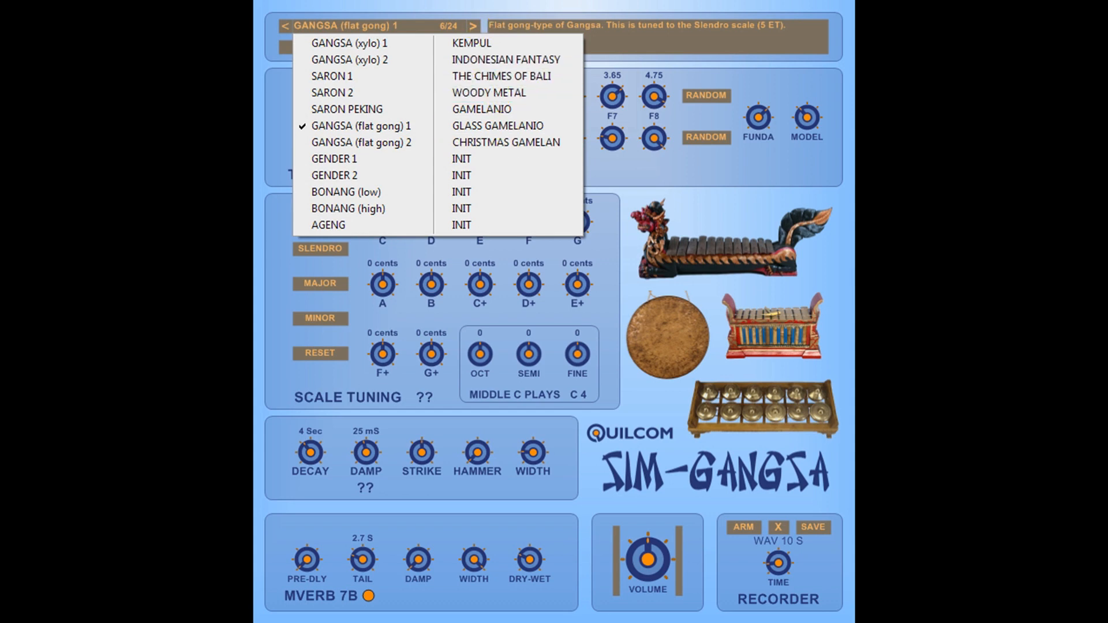
pyautogui.press('Escape')
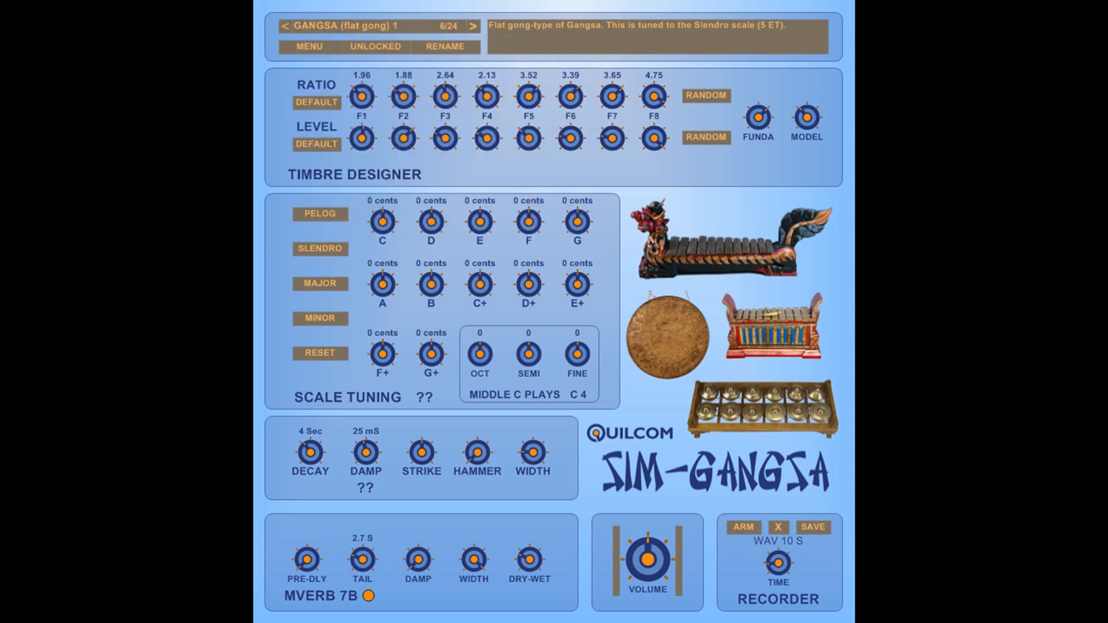